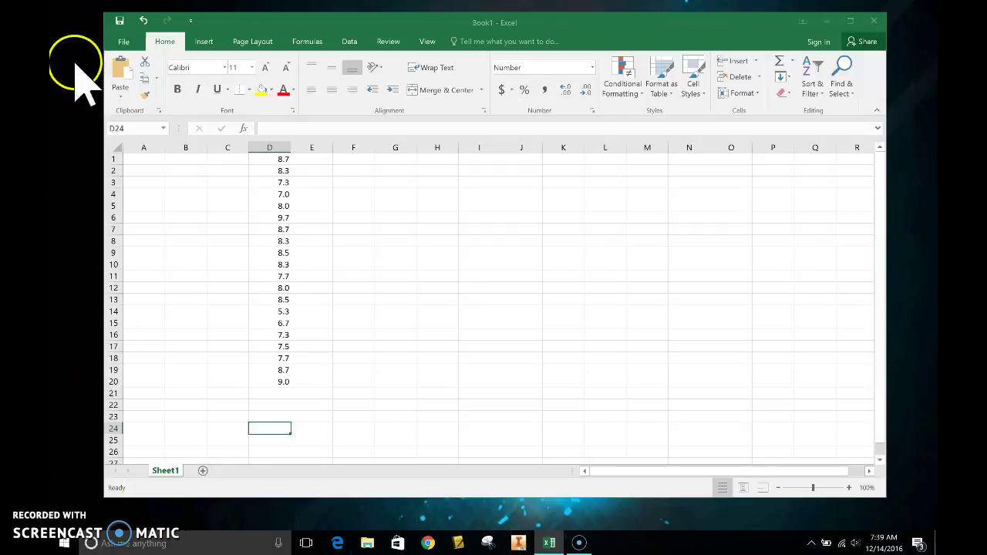
Enable the Analysis ToolPak add-in through the Excel add-ins settings.
left_click(123, 40)
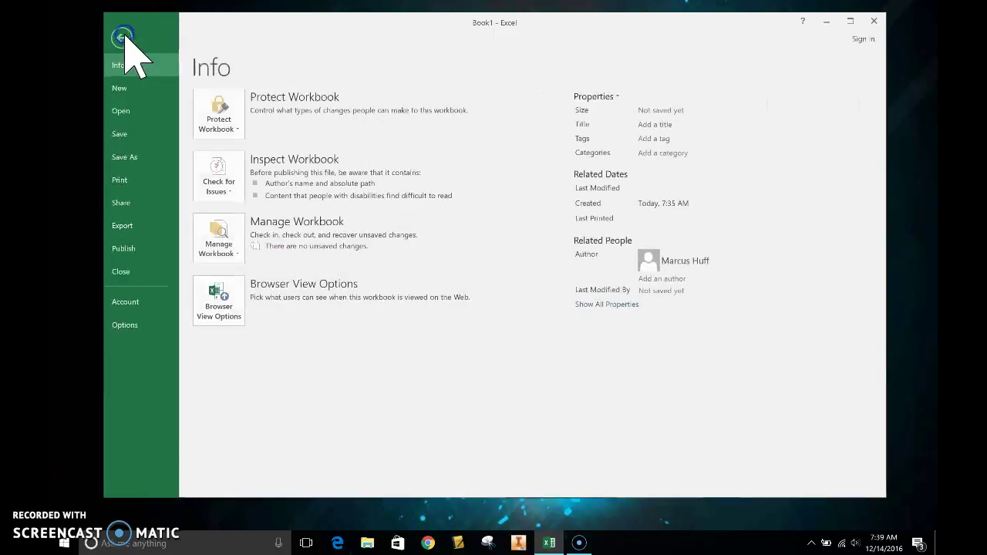
left_click(137, 324)
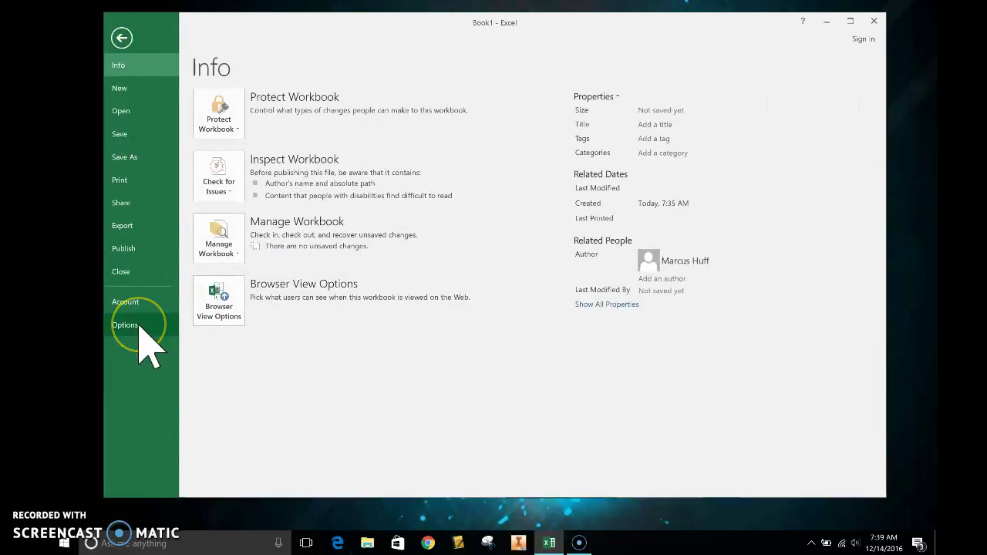
left_click(132, 327)
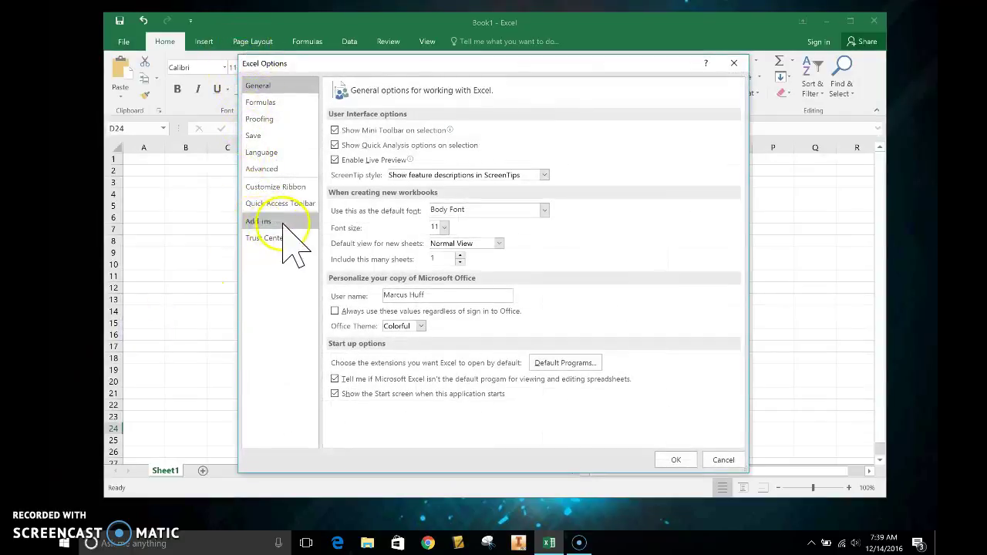
left_click(255, 221)
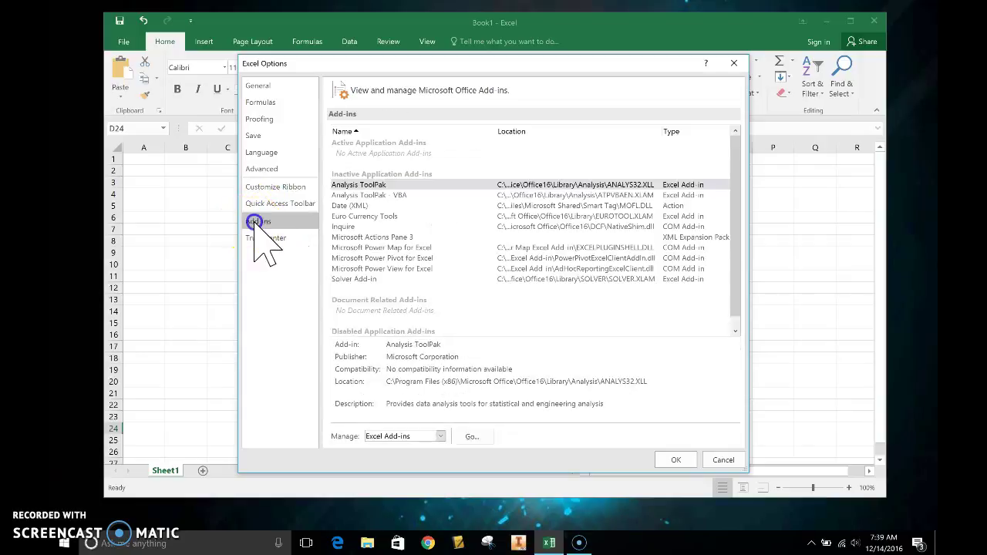
left_click(370, 185)
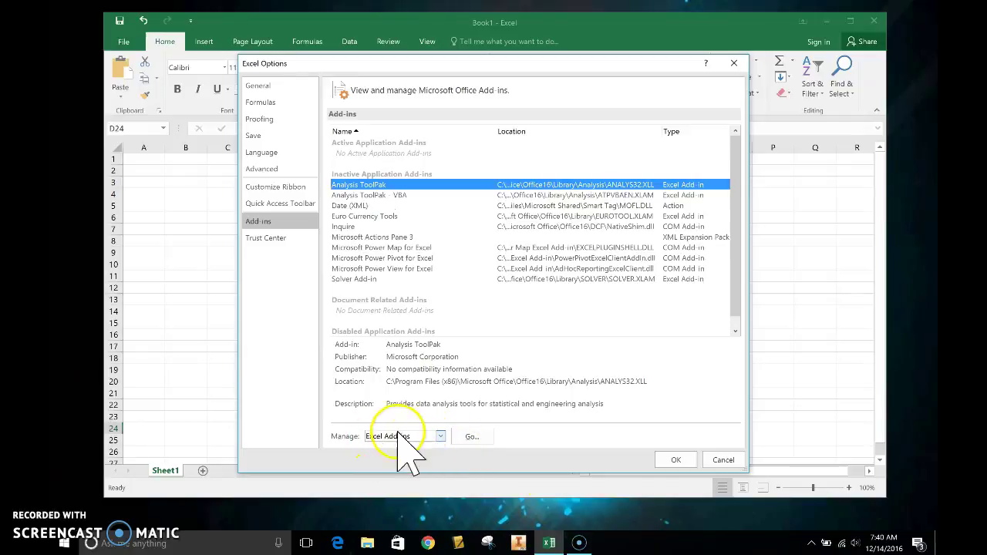
left_click(466, 437)
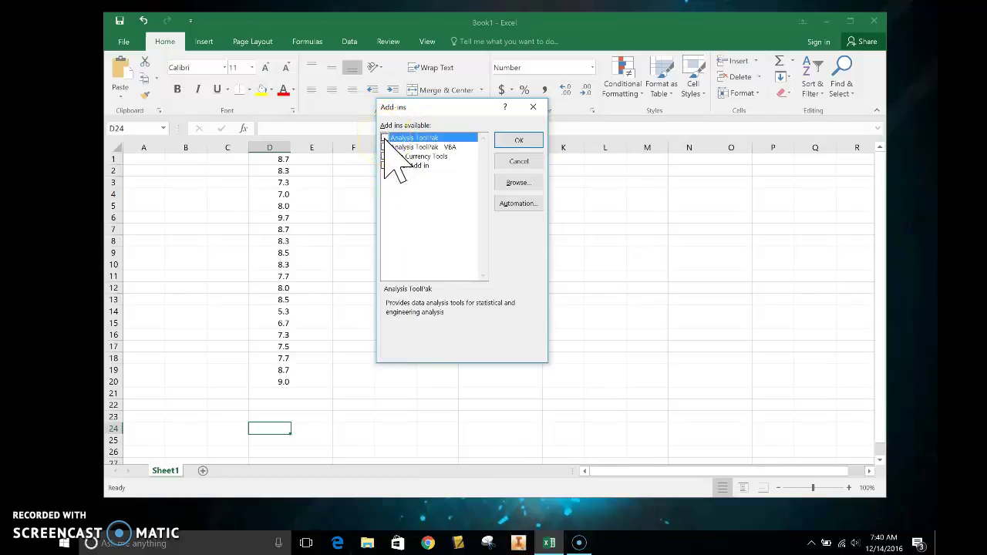
left_click(384, 139)
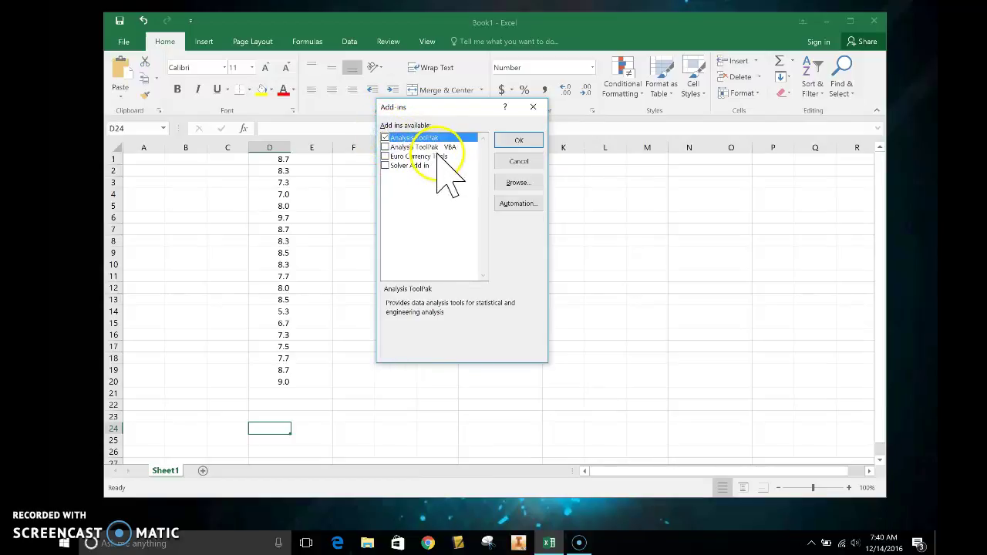
left_click(517, 139)
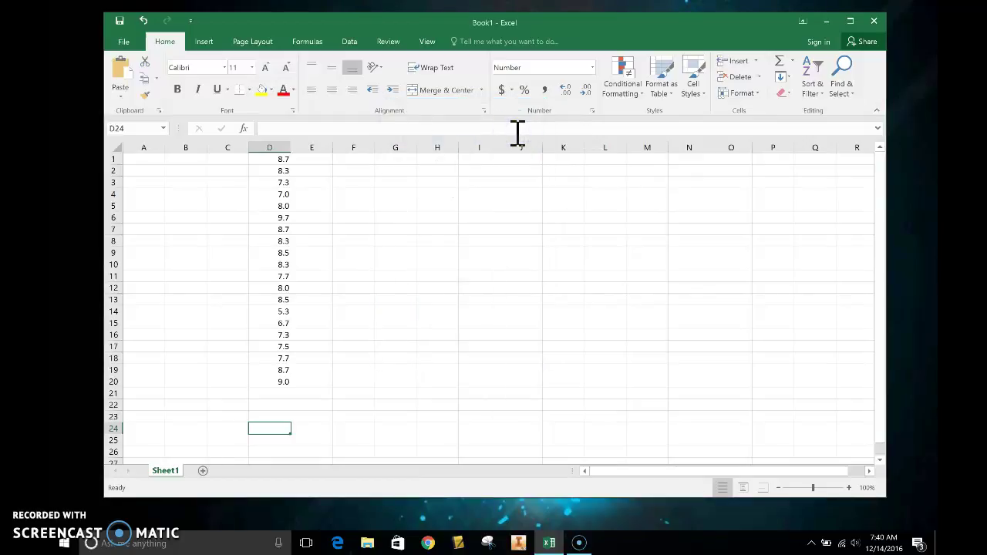
Start a Descriptive Statistics analysis with D1:D20 as the input range.
left_click(348, 41)
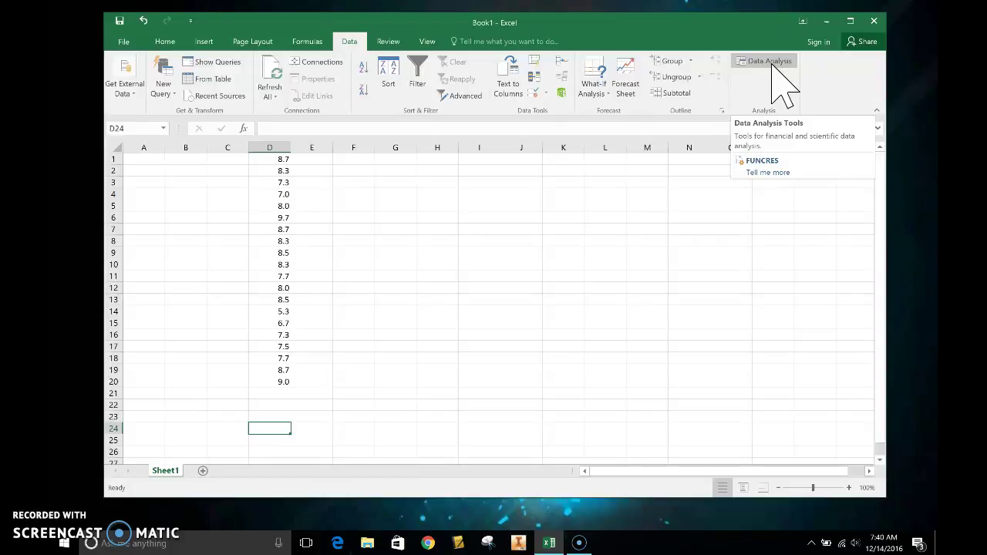
left_click(778, 60)
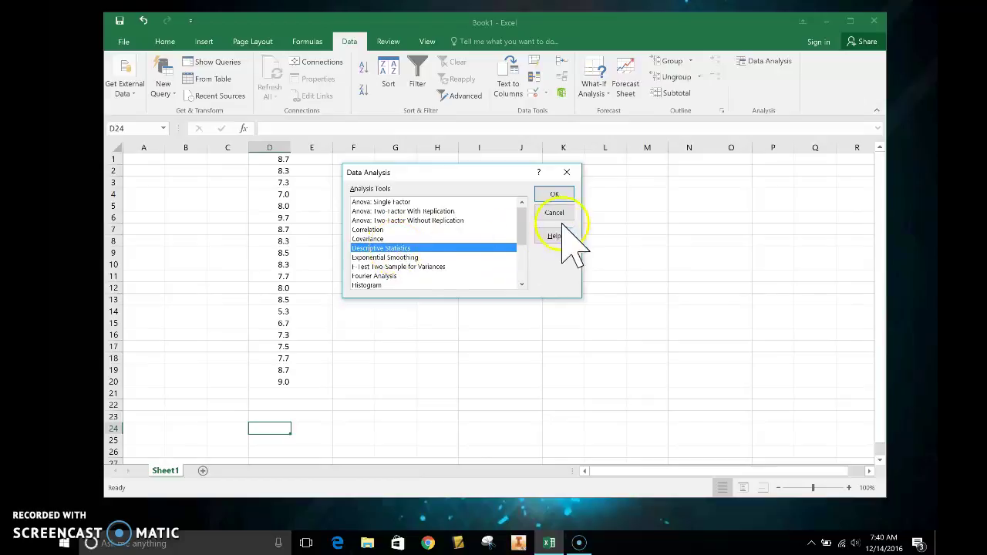
left_click(552, 195)
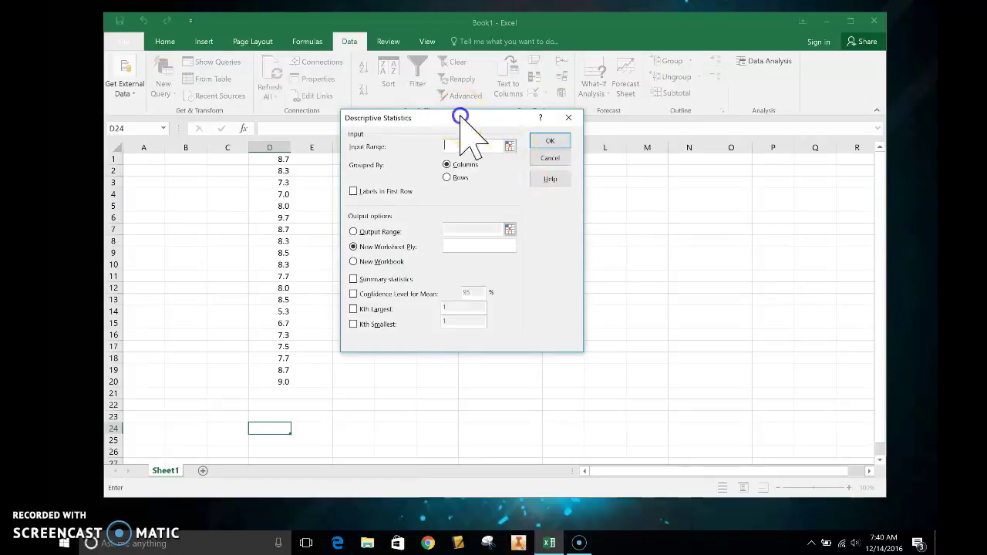
left_click_drag(461, 117, 642, 121)
left_click(691, 150)
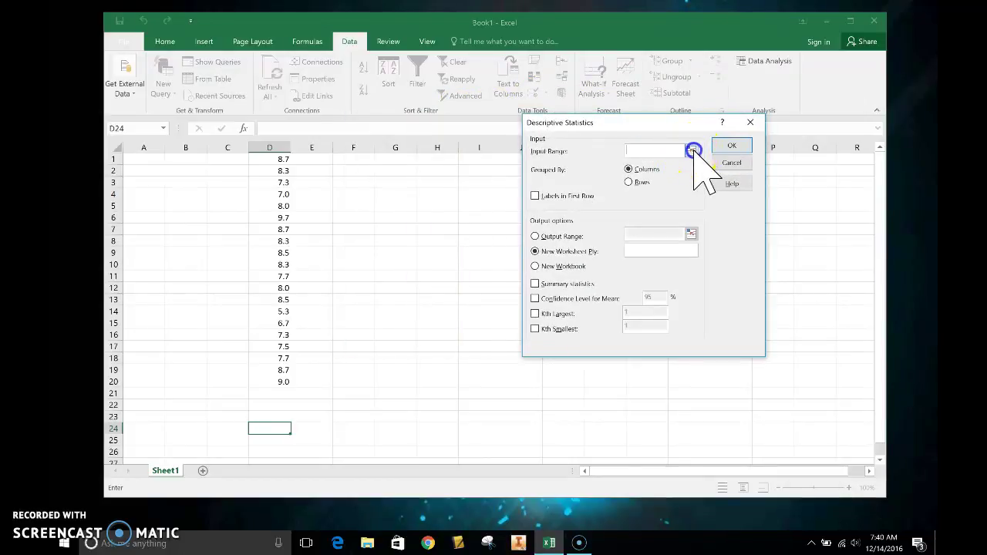
left_click_drag(266, 158, 288, 378)
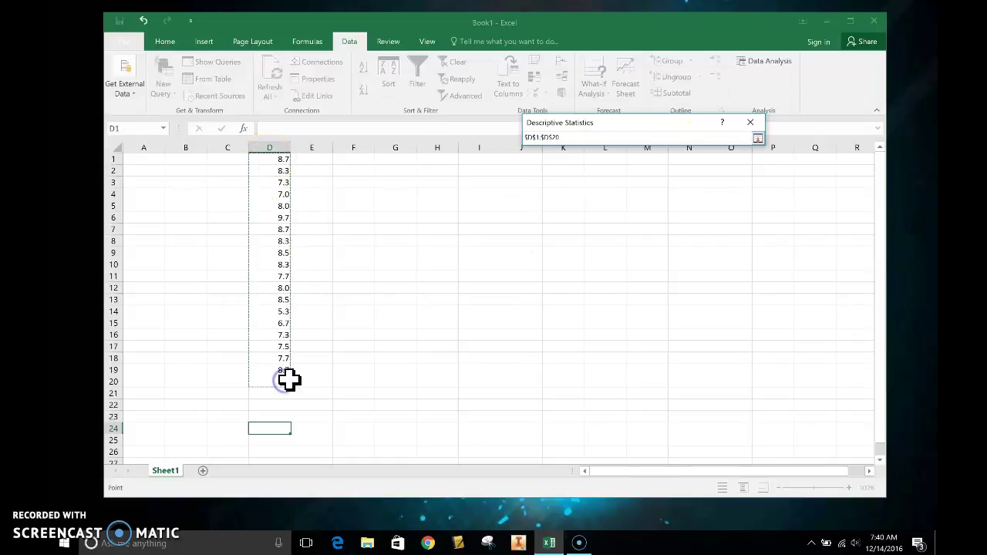
left_click(758, 139)
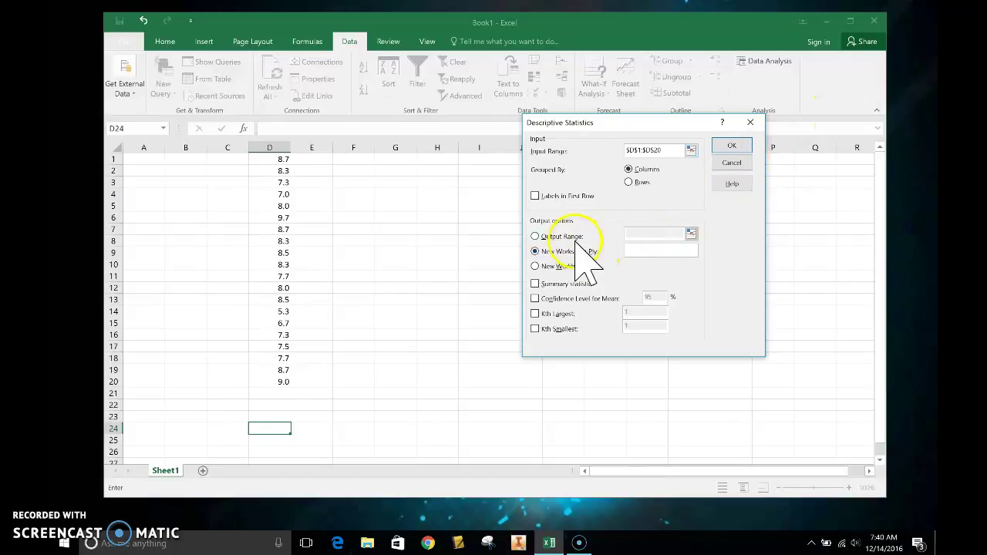
Output the summary statistics to a range starting at F1, and fit column F's width to its labels.
left_click(691, 233)
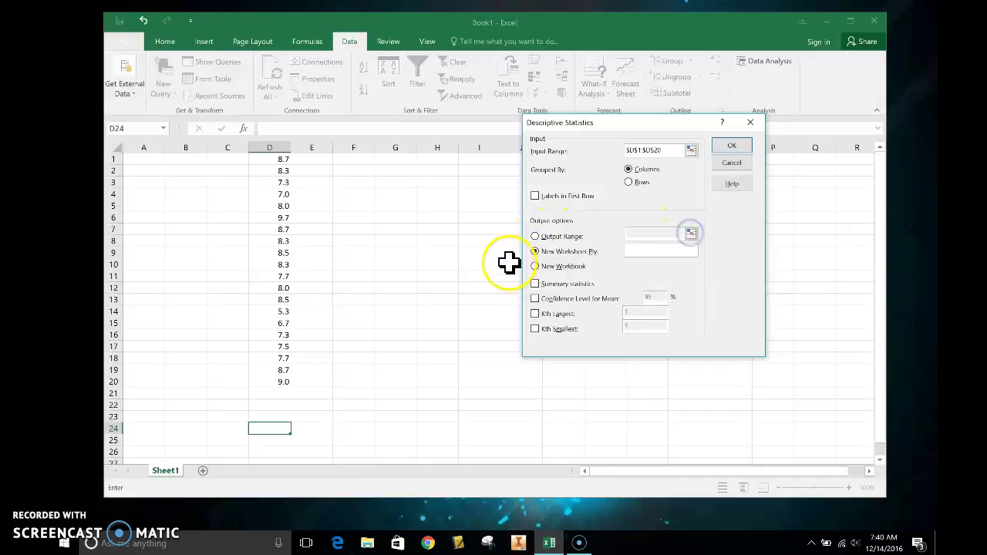
left_click(535, 235)
left_click(691, 233)
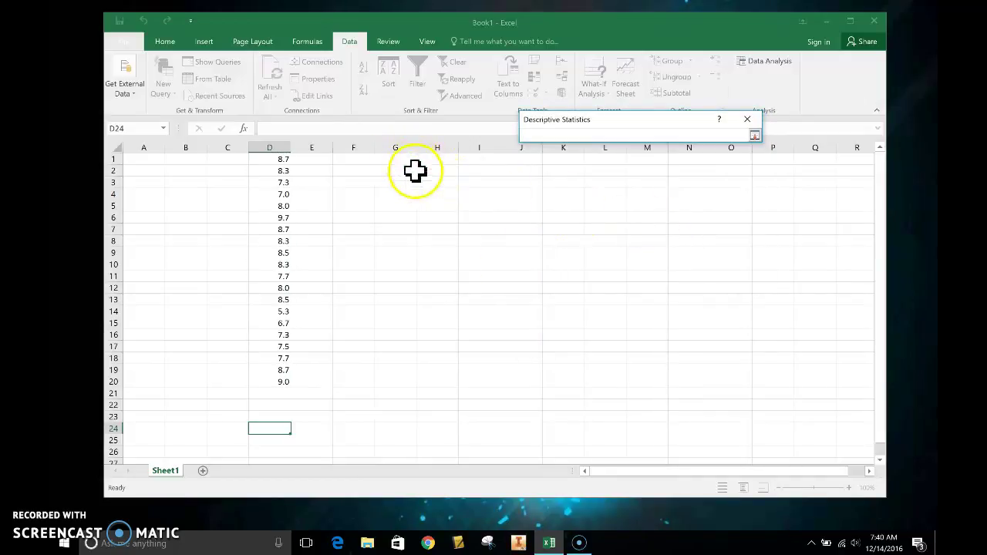
left_click(357, 160)
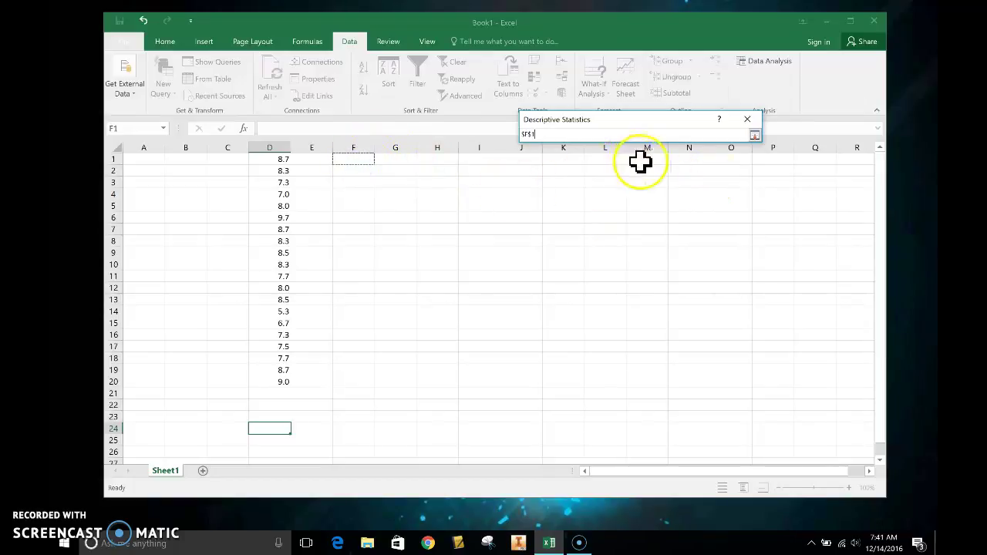
left_click(754, 135)
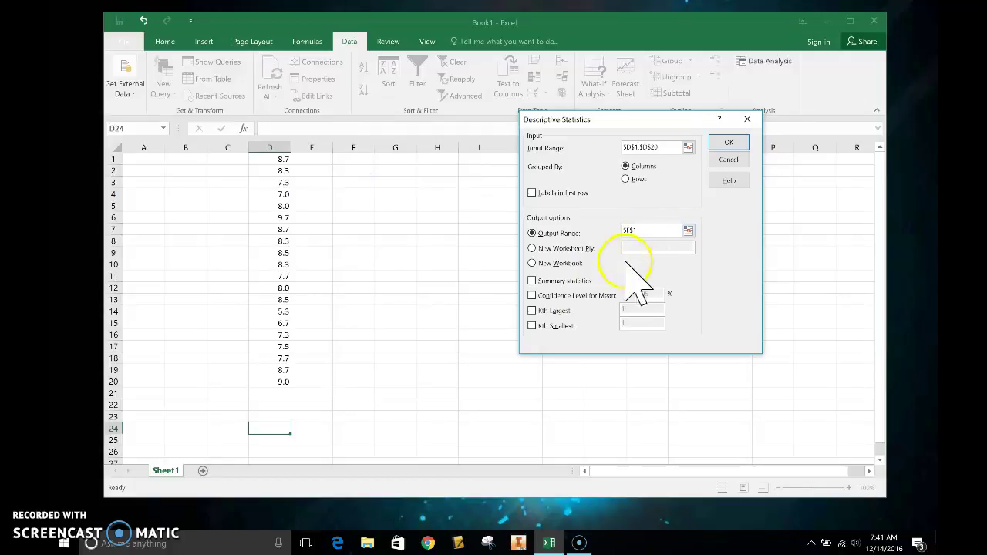
left_click(532, 281)
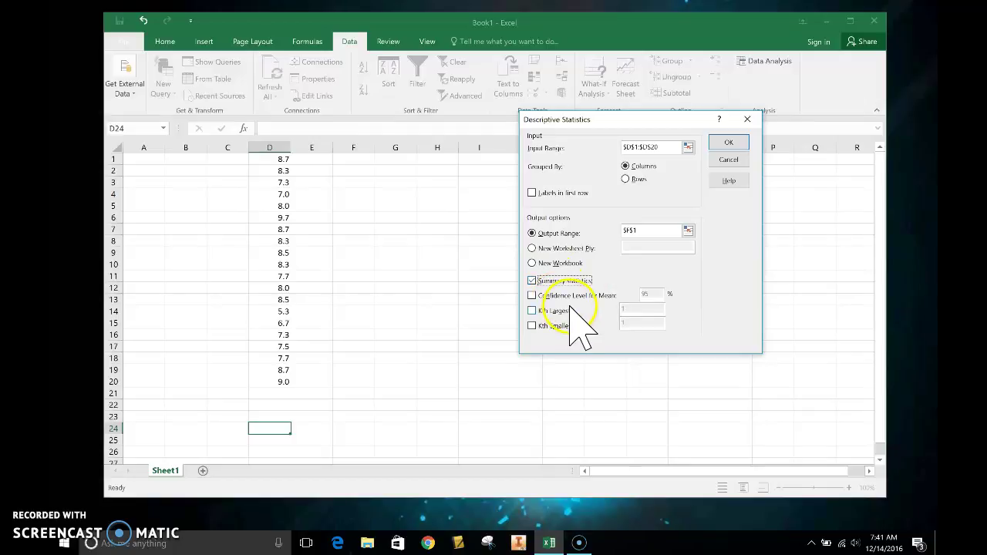
left_click(738, 144)
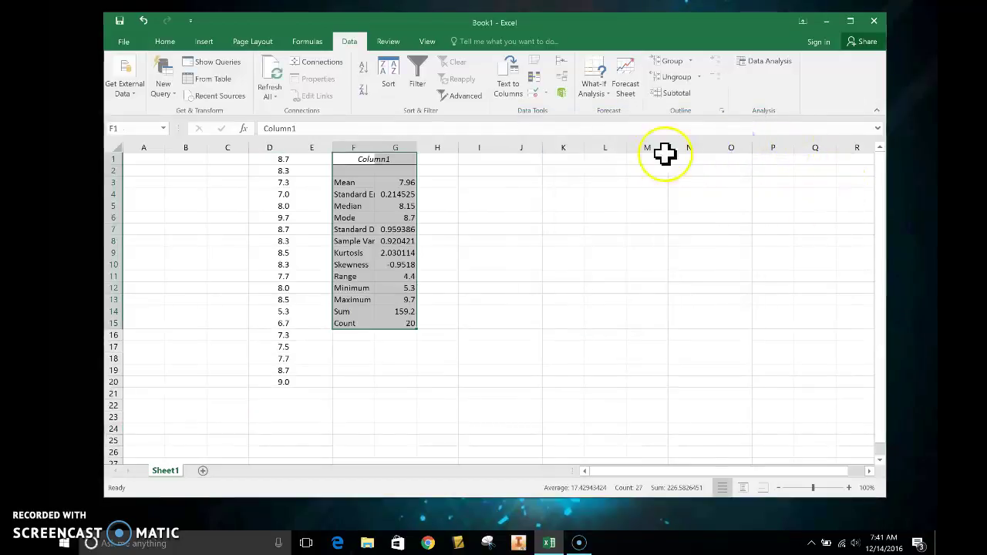
double_click(375, 147)
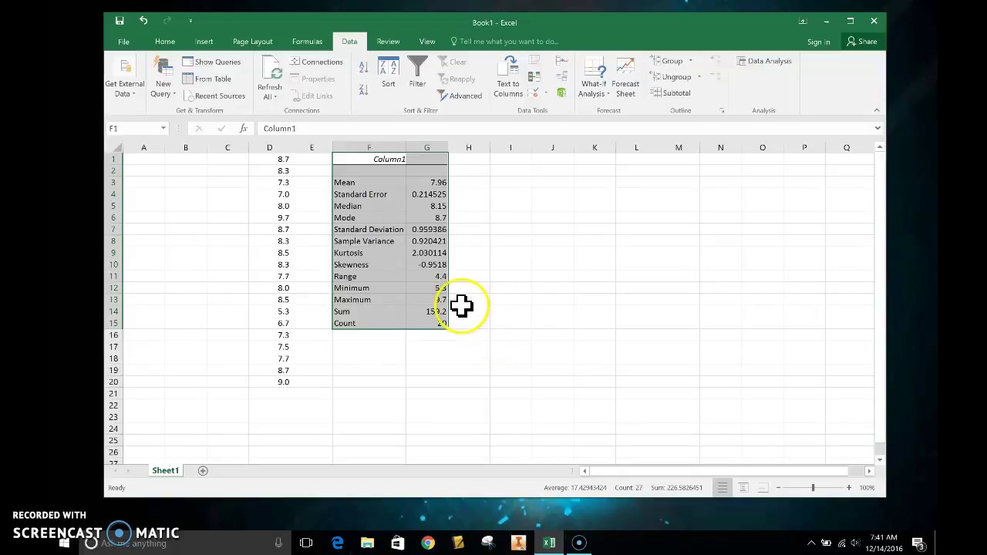
Examine the minimum and maximum values in the summary statistics table.
left_click(439, 288)
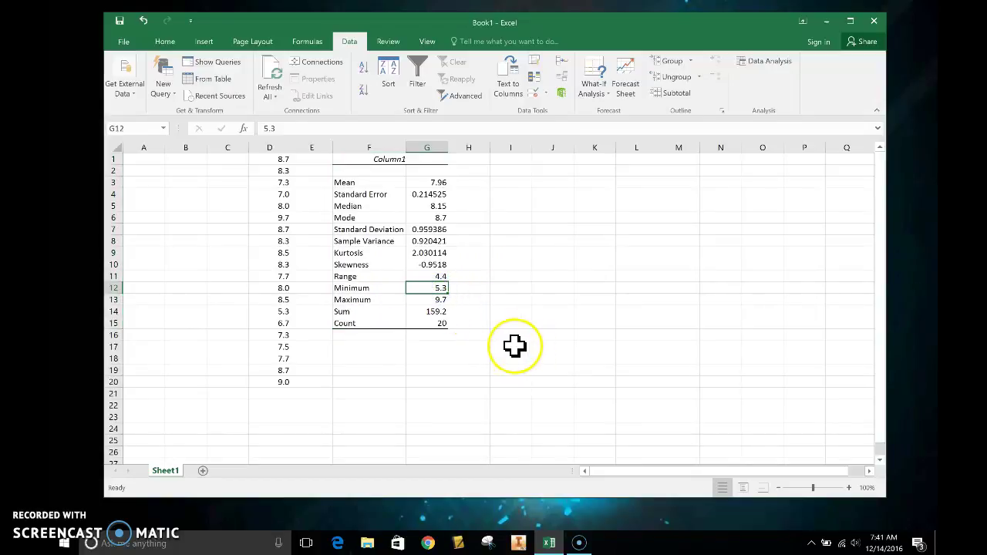
left_click(443, 300)
left_click(441, 288)
left_click(440, 300)
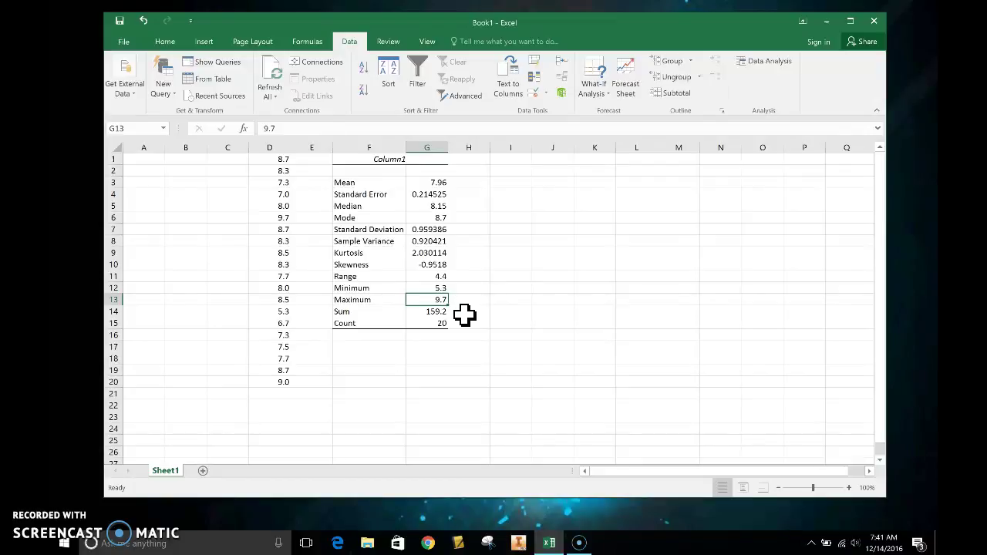
Create a bin series in J1:J11 by entering 5 and 5.5 and extending the pattern down to 10.
left_click(557, 170)
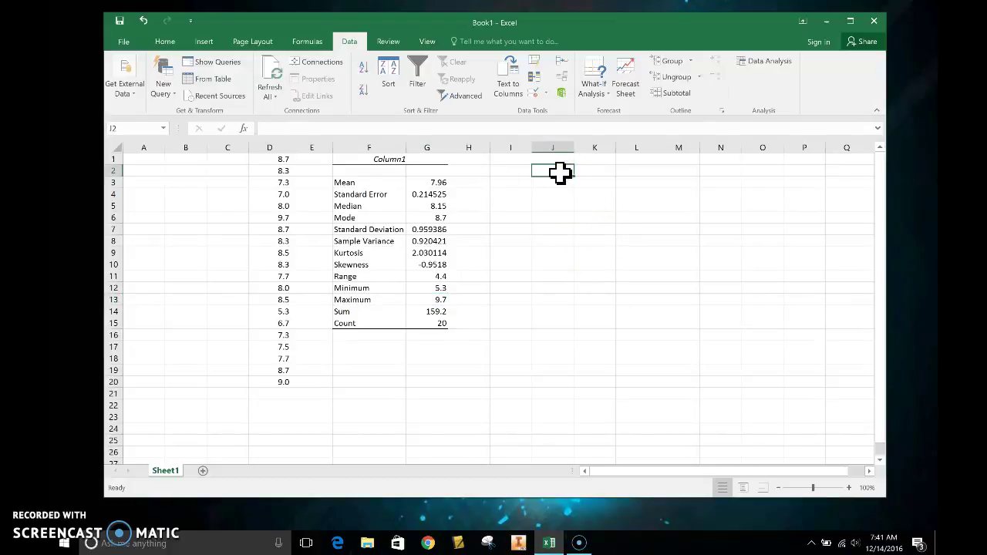
key("Up")
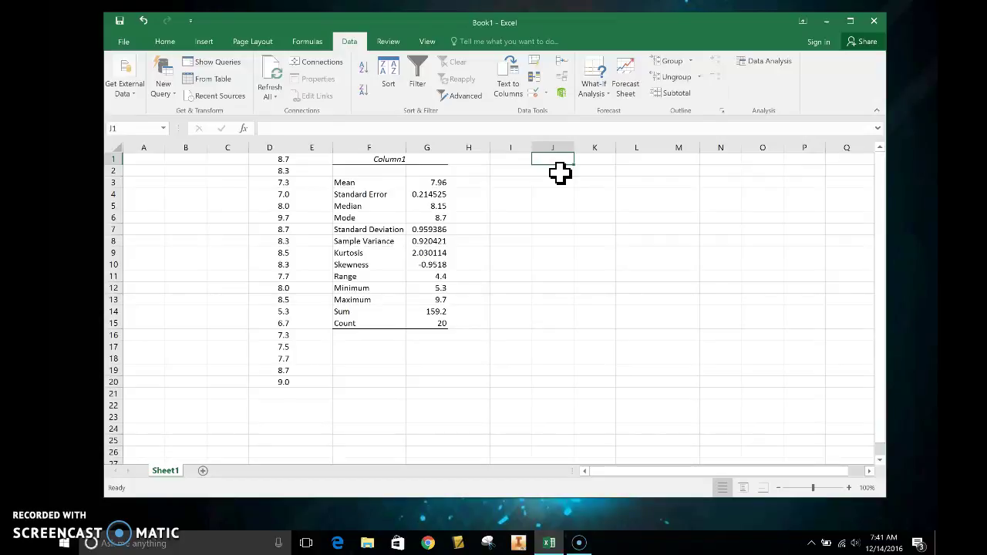
type("5")
key("Return")
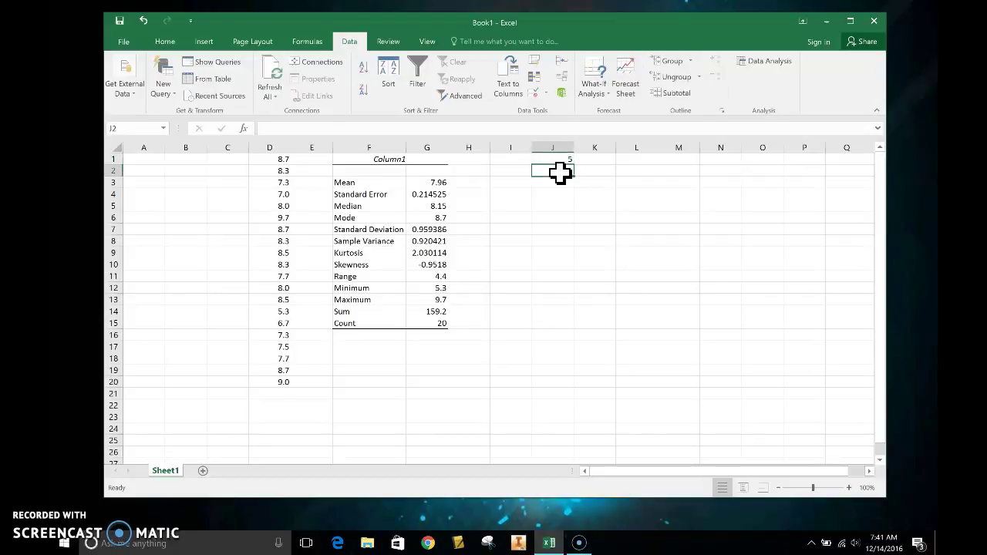
type("5.5")
key("Escape")
key("Up")
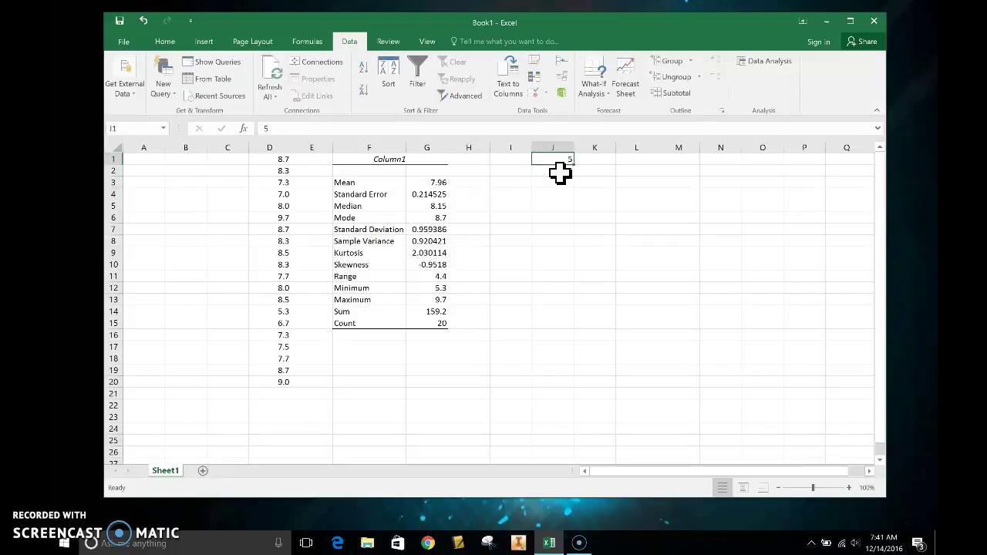
left_click(560, 173, "shift")
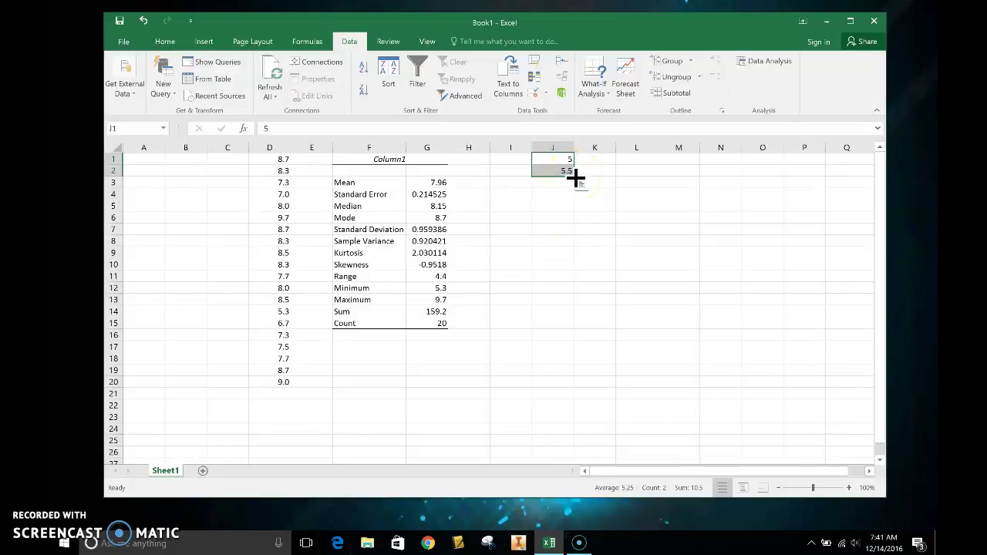
left_click_drag(576, 178, 563, 281)
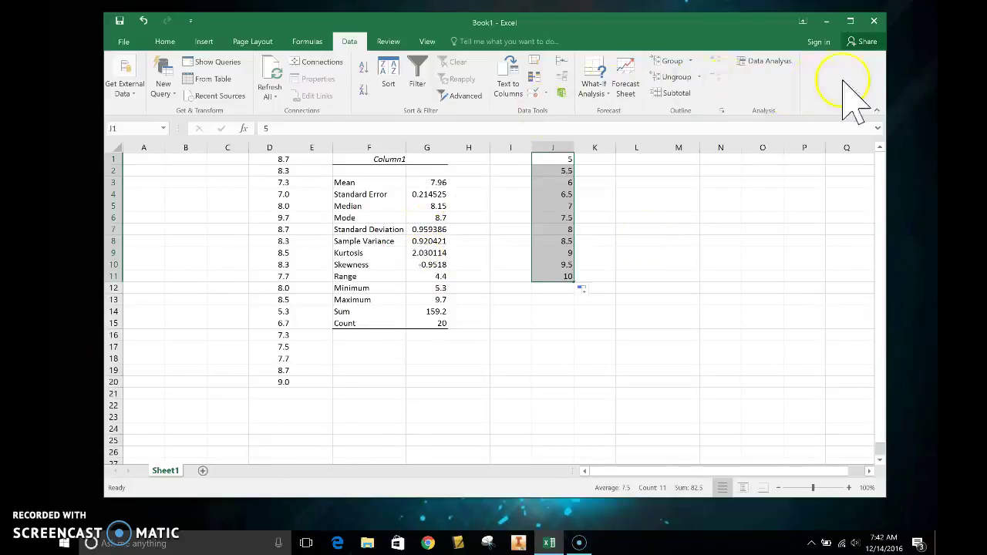
Start a Histogram data analysis with D1:D20 as the input range.
left_click(766, 61)
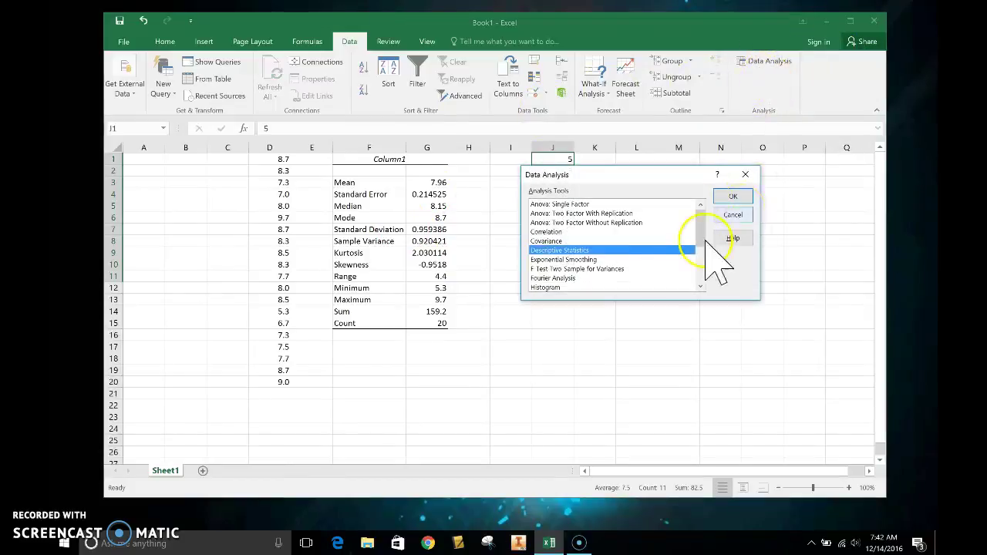
left_click(580, 286)
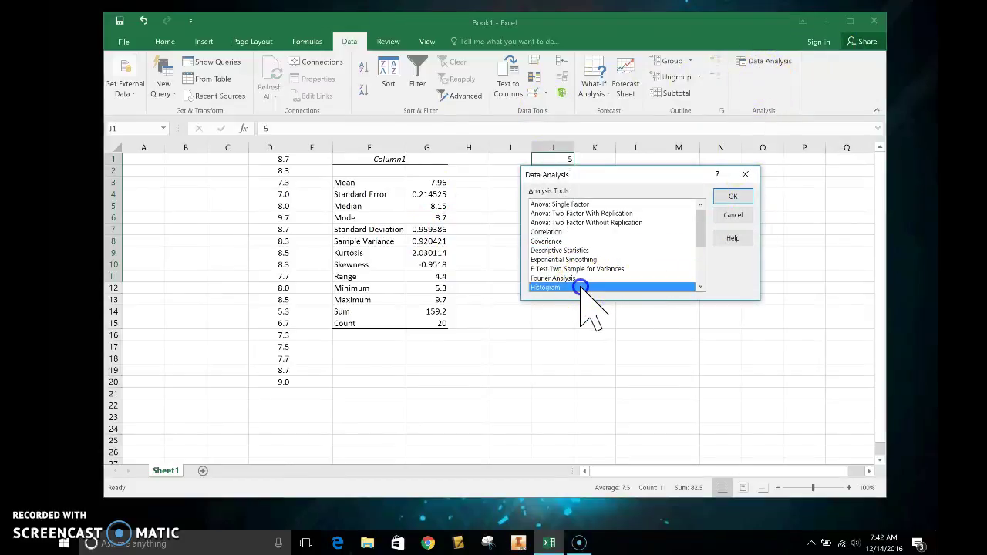
left_click(731, 193)
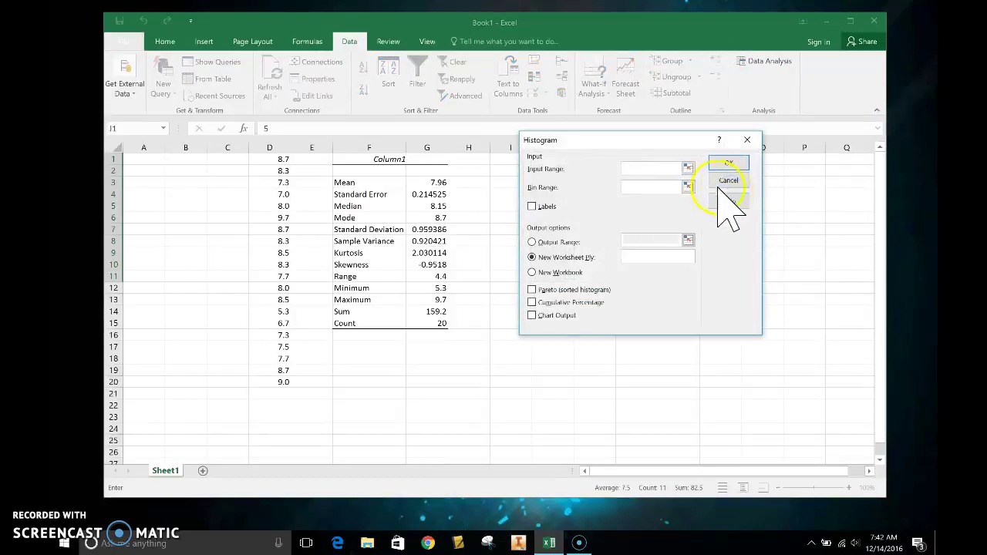
left_click(689, 168)
mouse_move(269, 161)
left_mouse_down()
mouse_move(286, 304)
mouse_move(273, 378)
left_mouse_up()
left_click(754, 156)
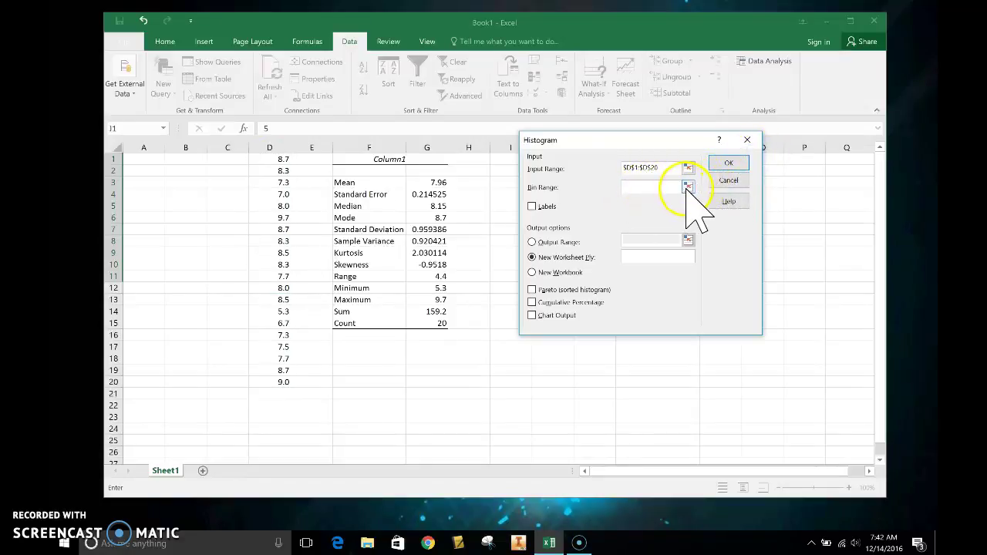
Set the histogram's bin range to J1:J11.
left_click(687, 188)
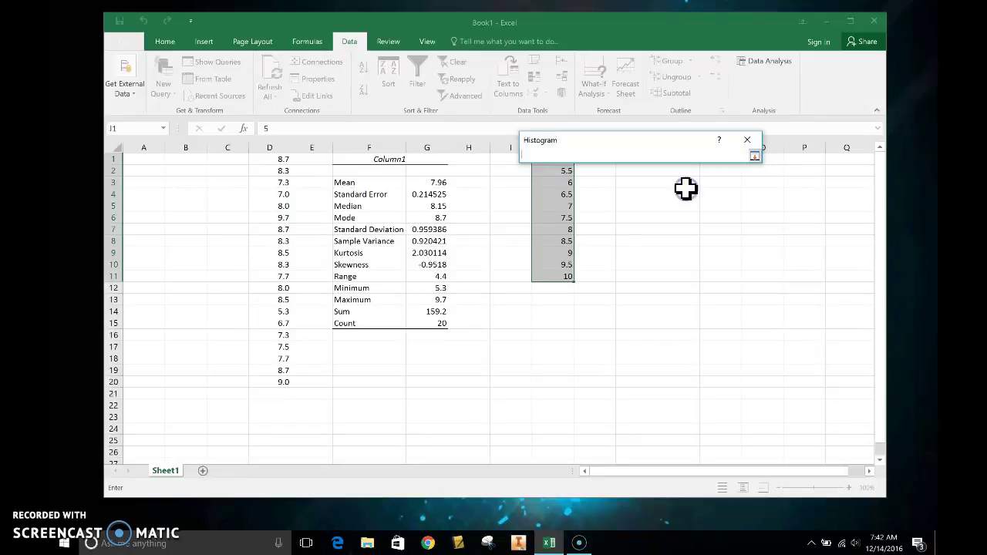
left_click_drag(592, 139, 684, 246)
left_click(556, 157)
left_click_drag(557, 156, 568, 279)
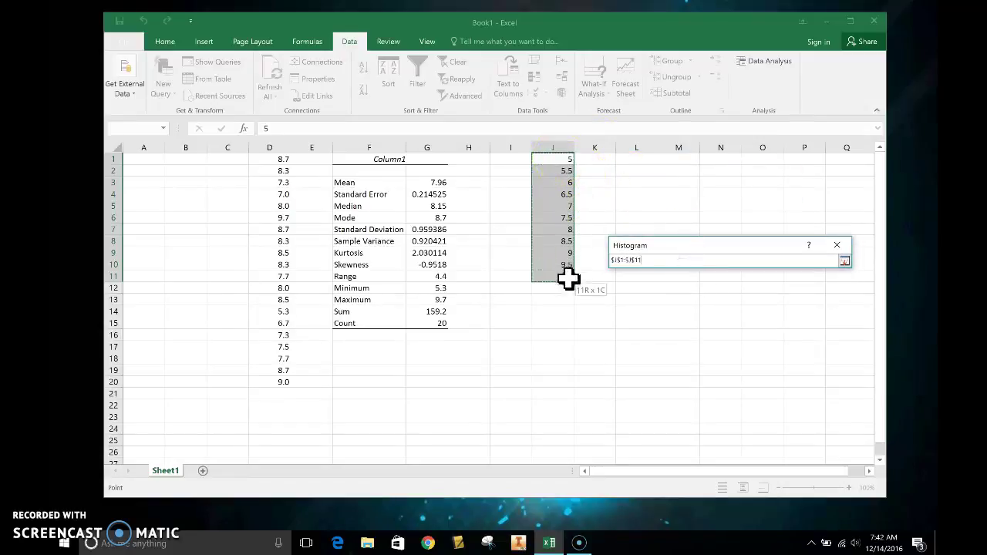
left_click(844, 262)
left_click_drag(707, 241, 555, 130)
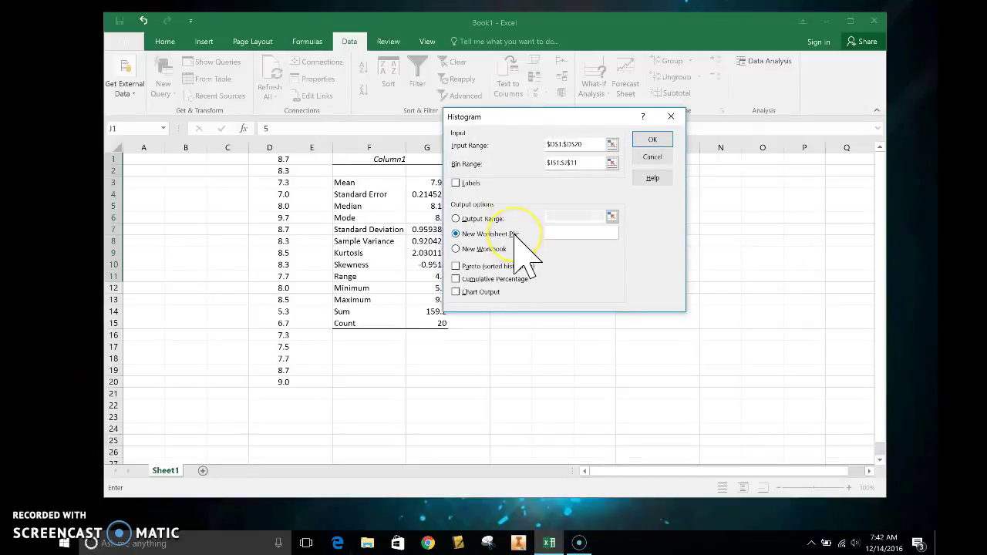
Generate the histogram with chart output on a new worksheet, and enlarge the chart to span about columns C to J and rows 2 to 21.
left_click(455, 292)
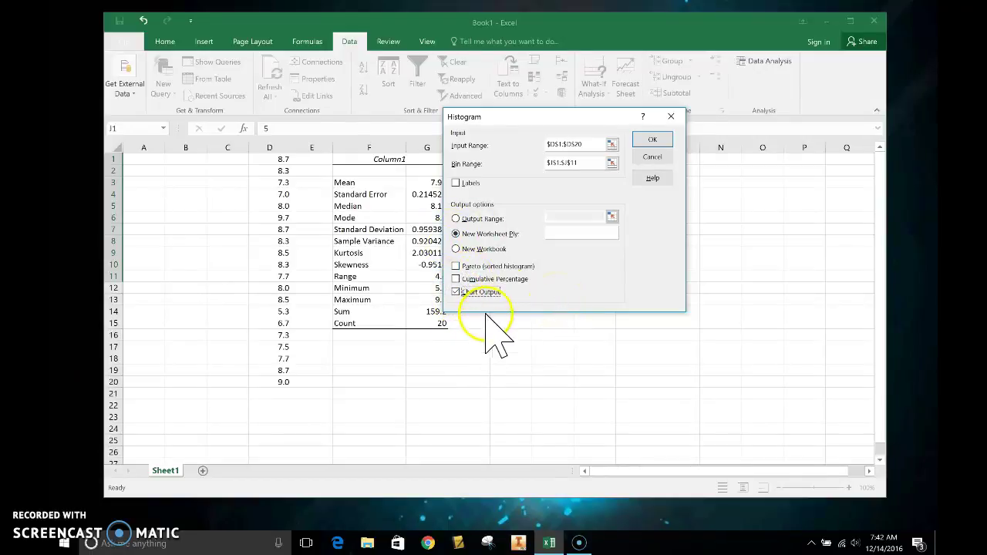
left_click(655, 140)
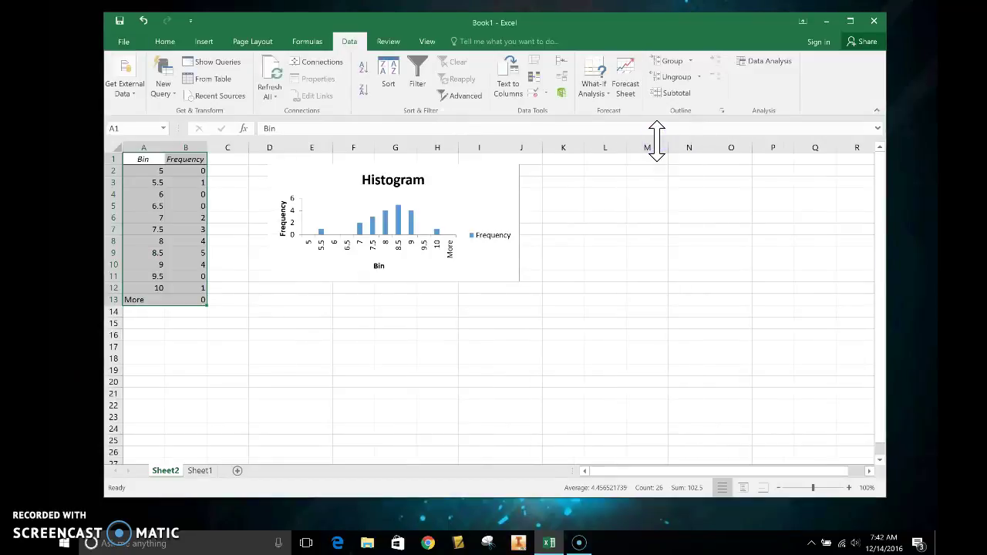
left_click_drag(475, 270, 545, 400)
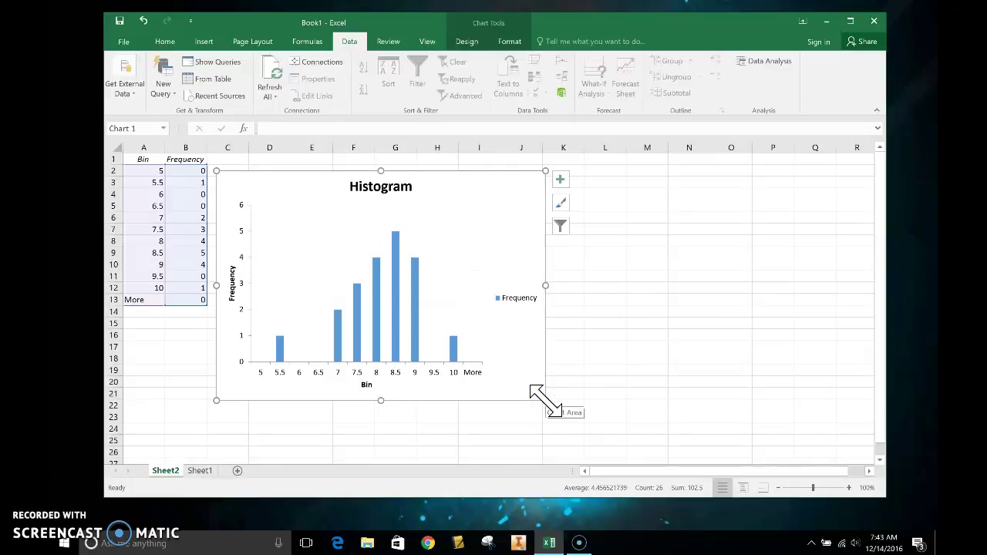
left_click(171, 394)
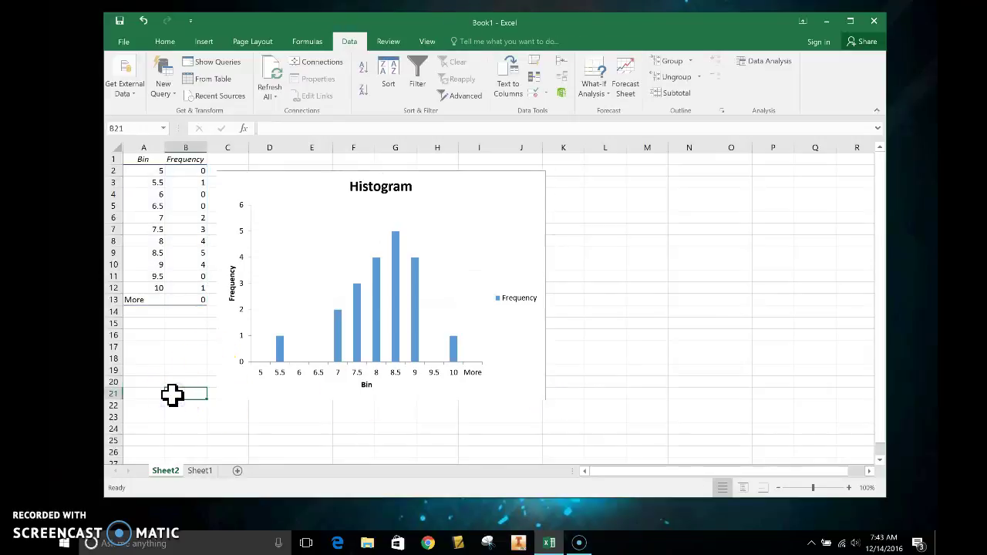